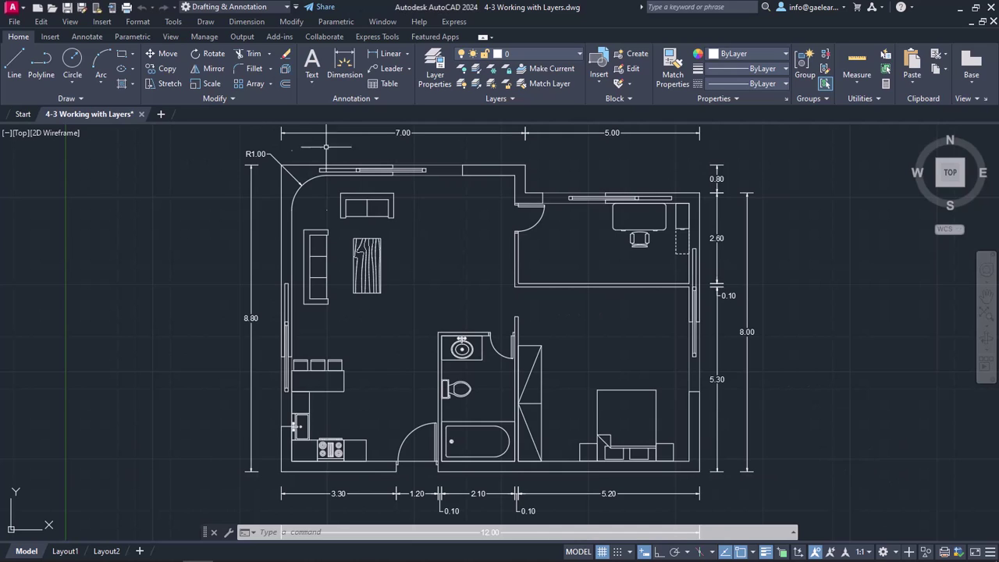
Open the Layer Properties Manager listing 0, Defpoints, Dimensions, Layer1, Walls and Windows.
click(138, 23)
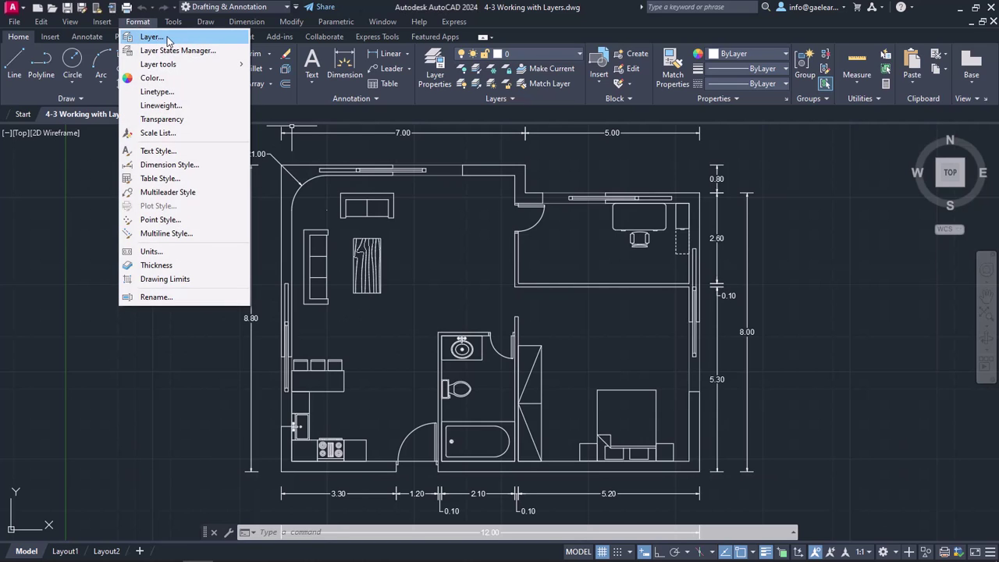
click(167, 37)
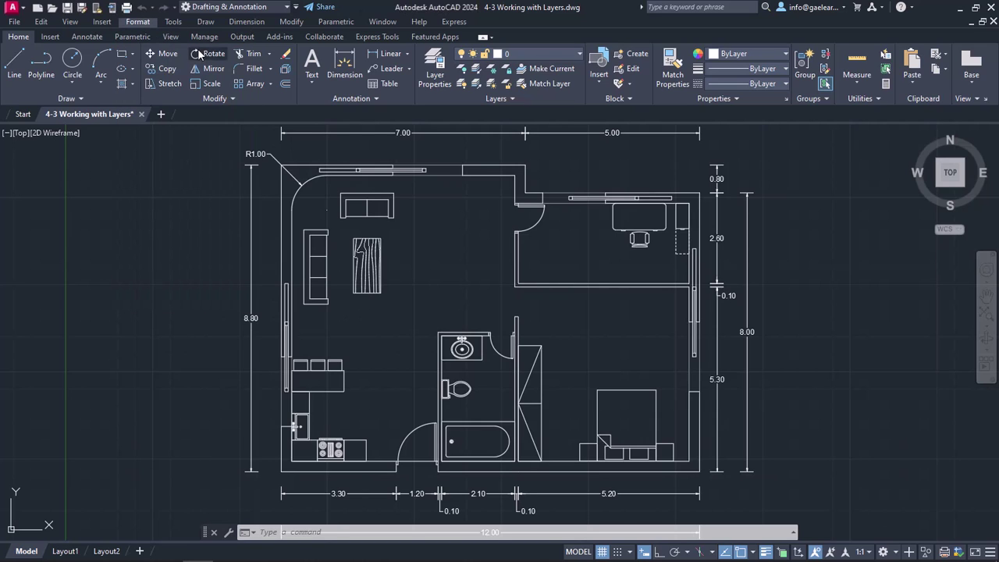
click(435, 85)
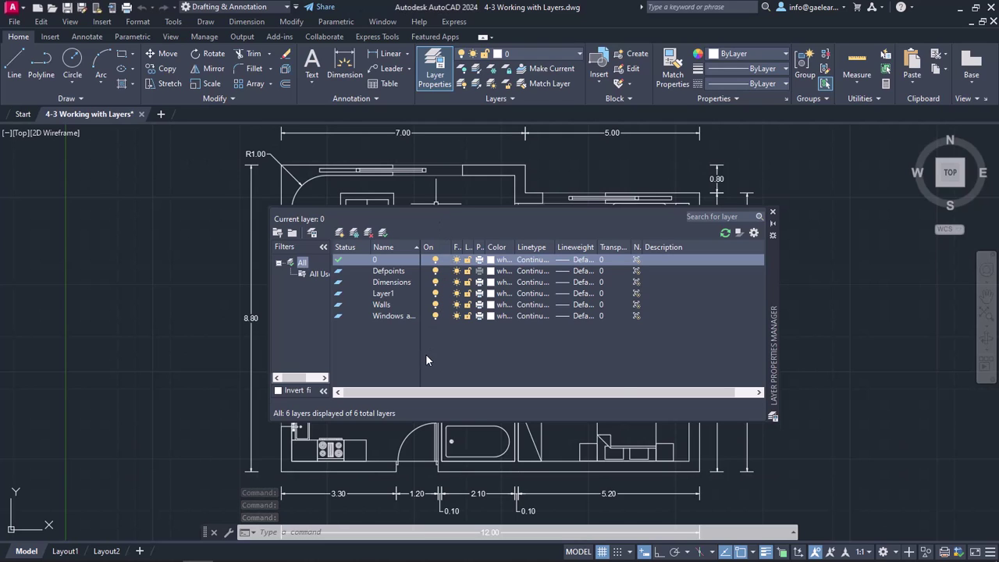
mouse_move(339, 233)
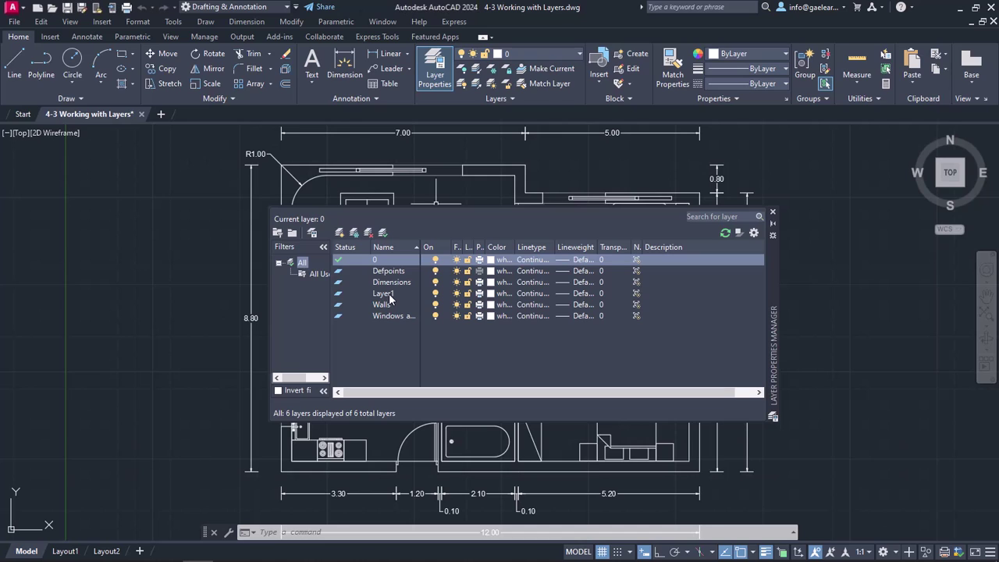
Create a new layer named Furniture.
click(340, 238)
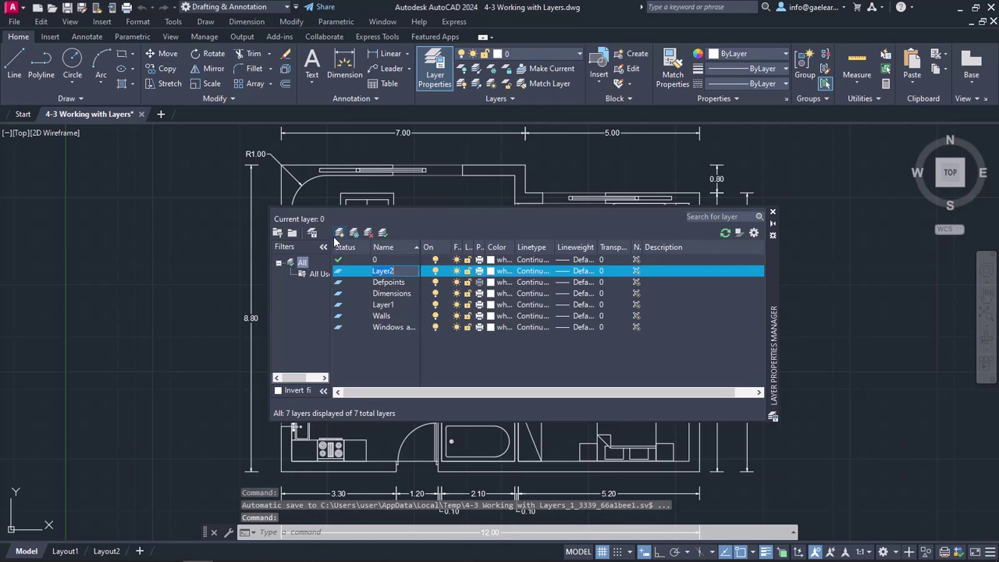
text(Fur)
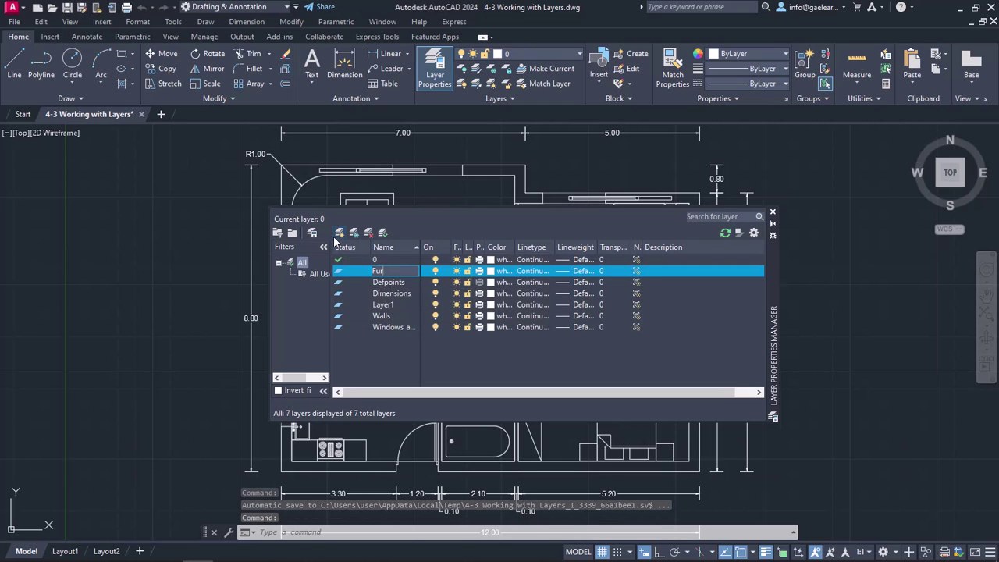
text(niture)
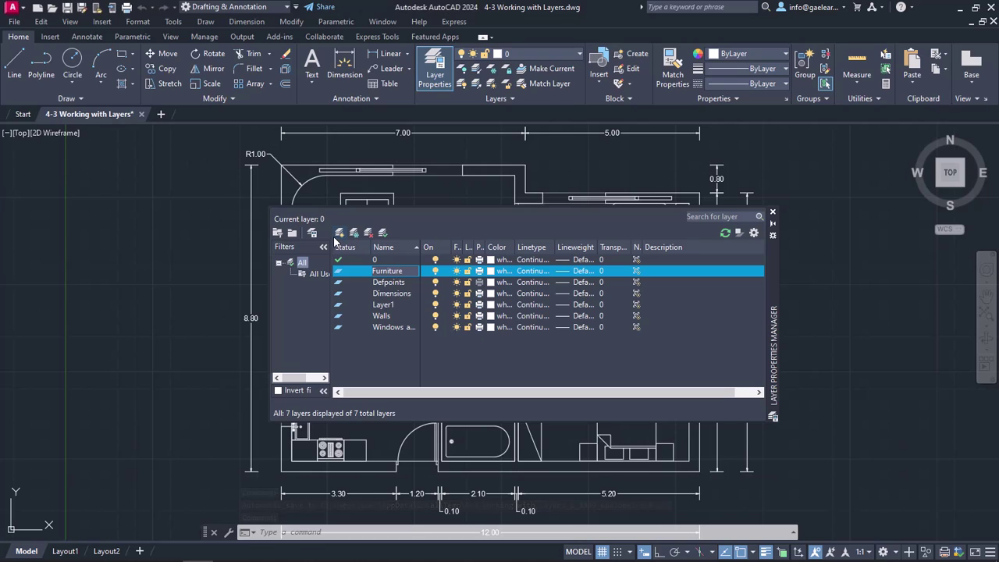
key(Return)
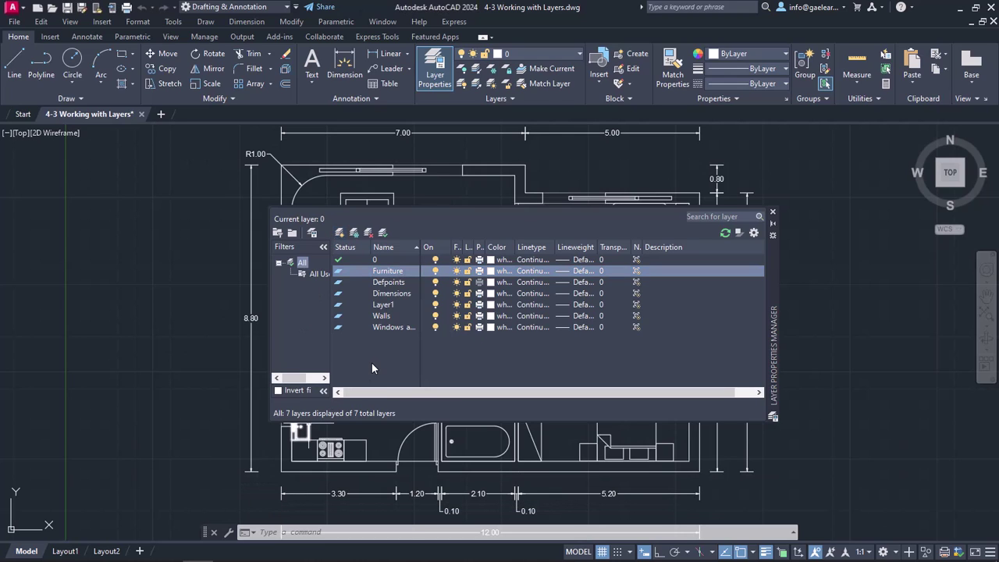
mouse_move(375, 357)
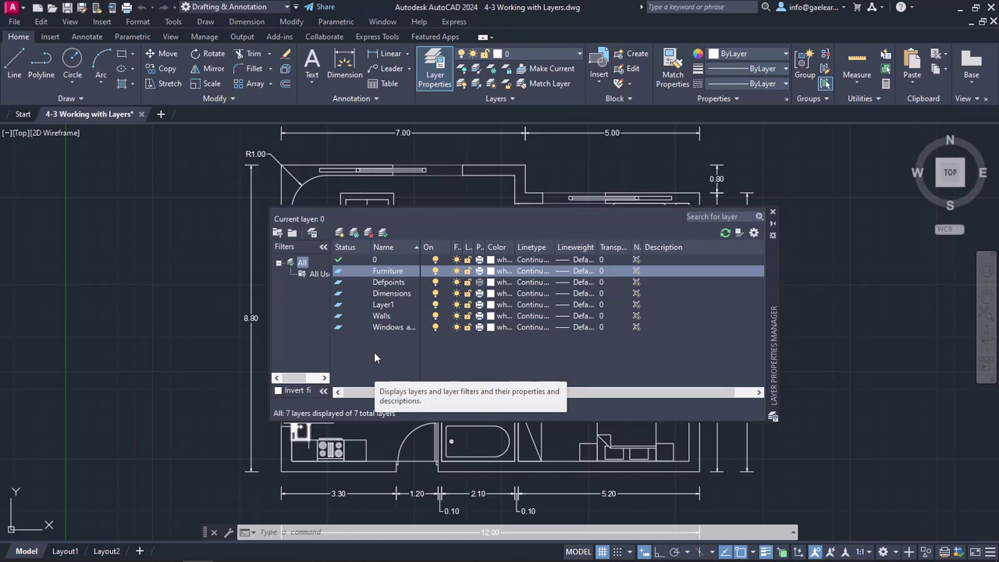
Delete the unused Layer1 from the layer list.
click(380, 305)
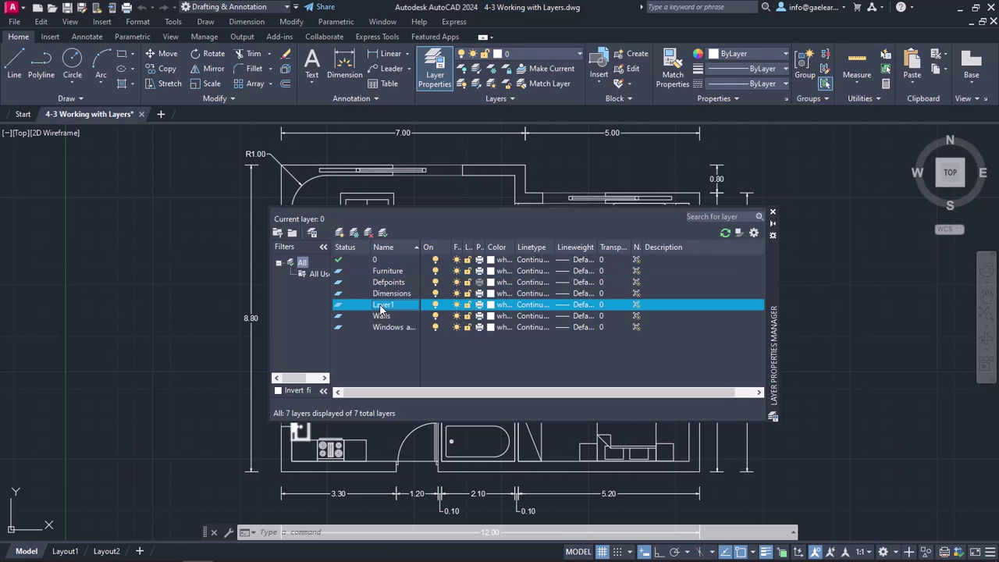
right_click(380, 309)
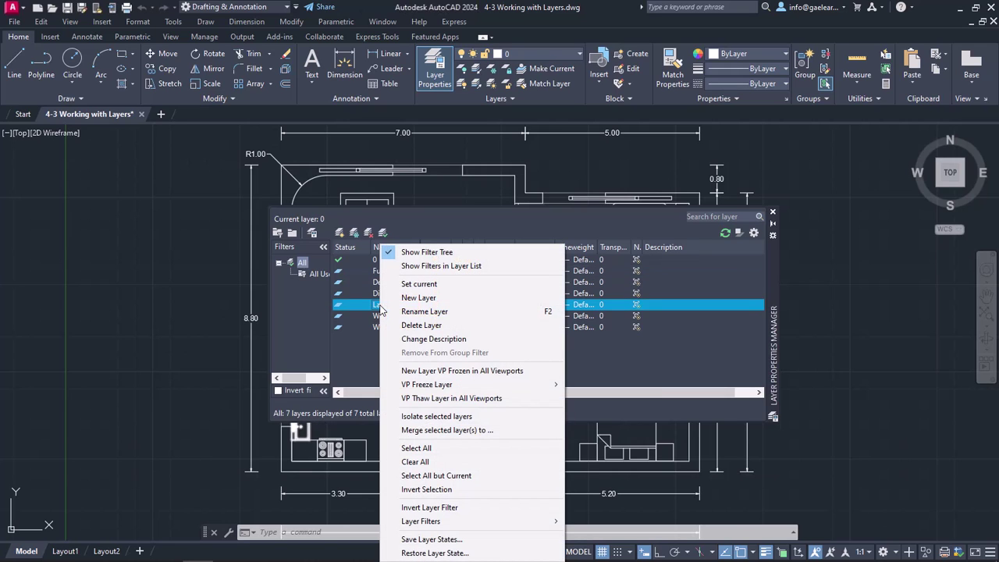
click(419, 327)
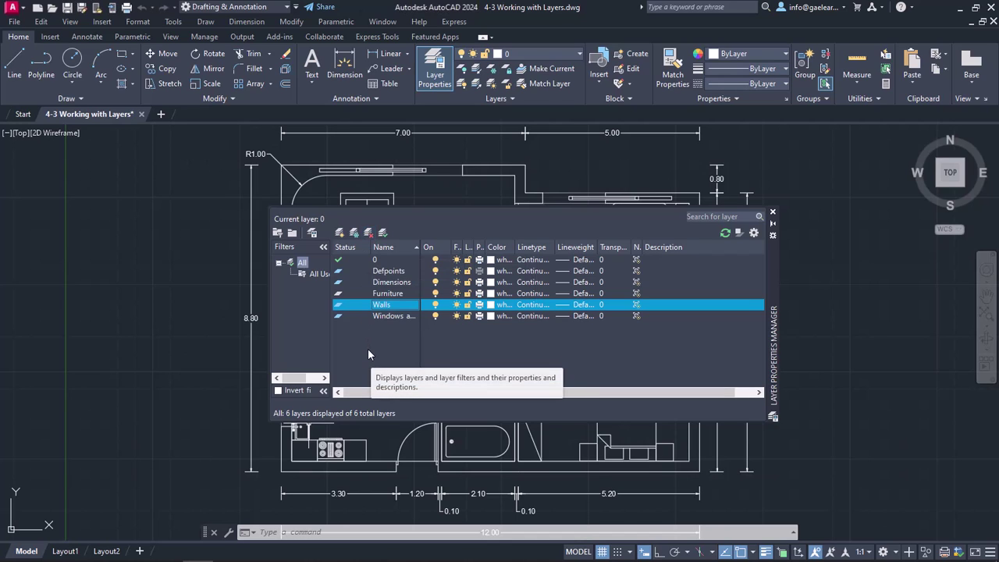
Single out the Walls layer without changing it, leaving all six layers on.
right_click(382, 307)
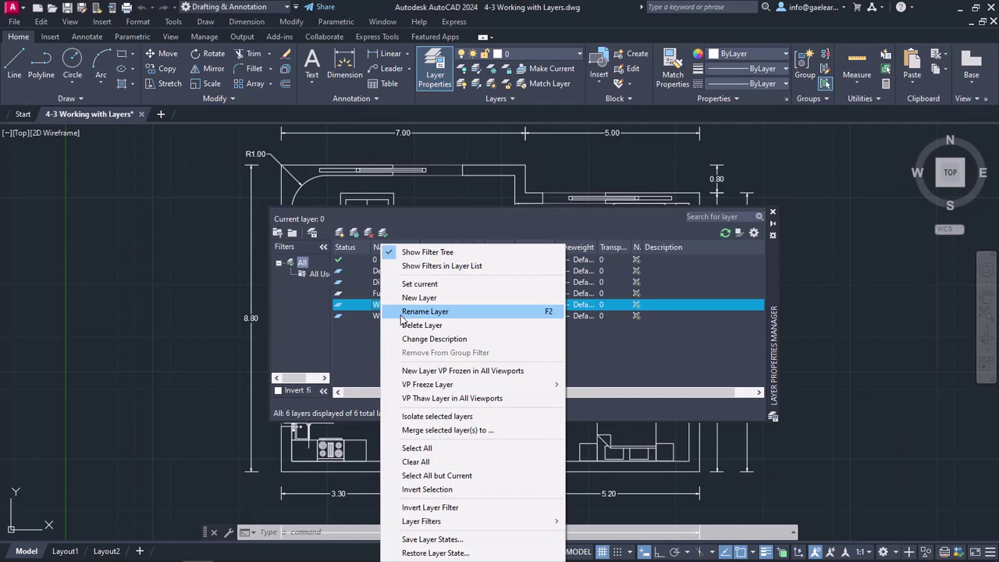
click(348, 337)
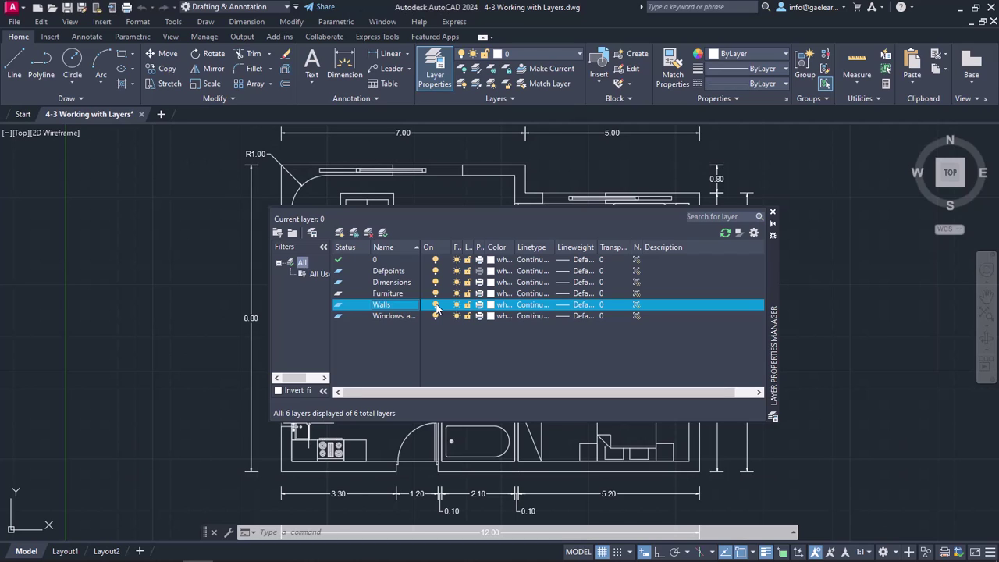
Toggle the Walls layer off and back on, then freeze it to hide the walls.
click(435, 306)
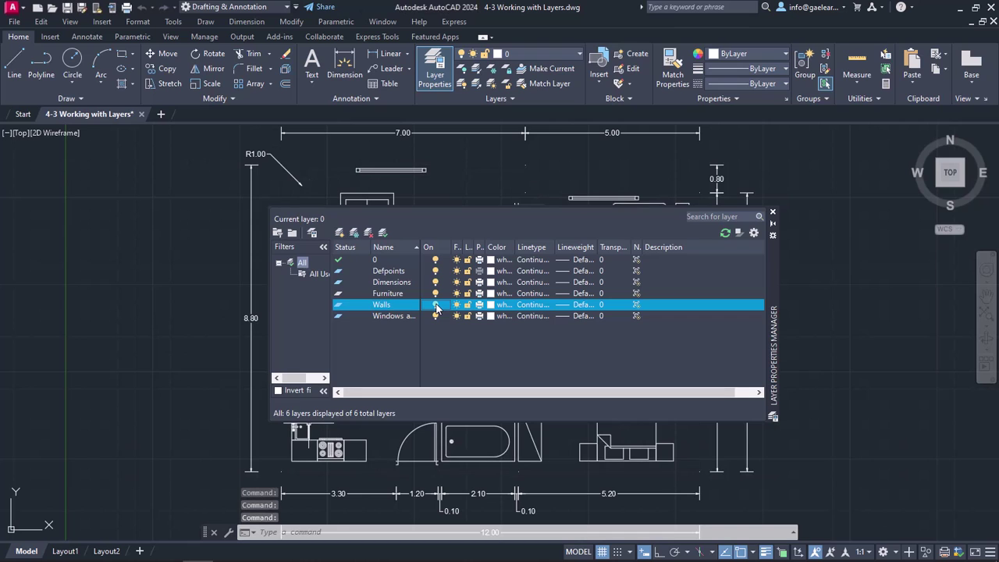
drag(770, 278, 471, 361)
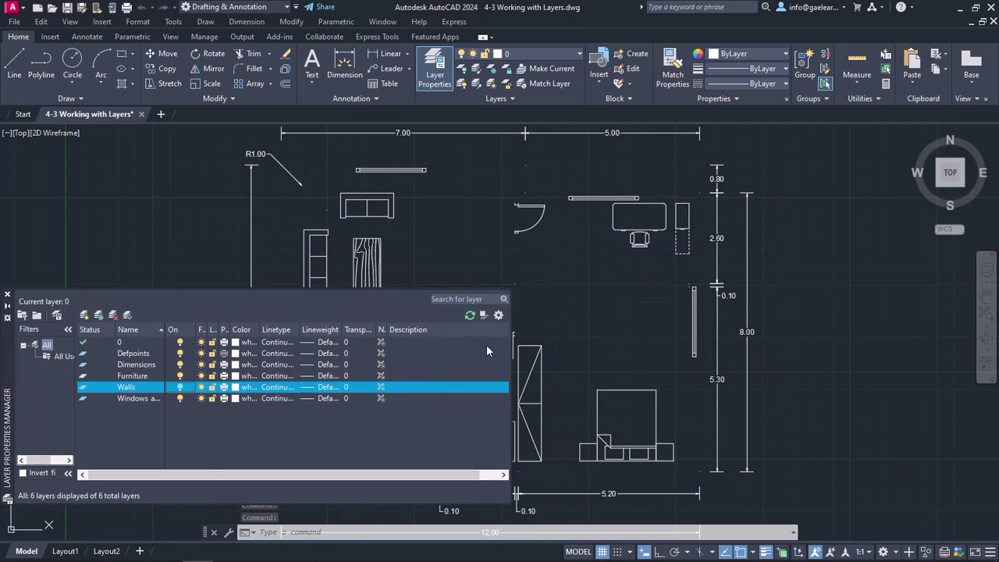
drag(486, 345, 744, 267)
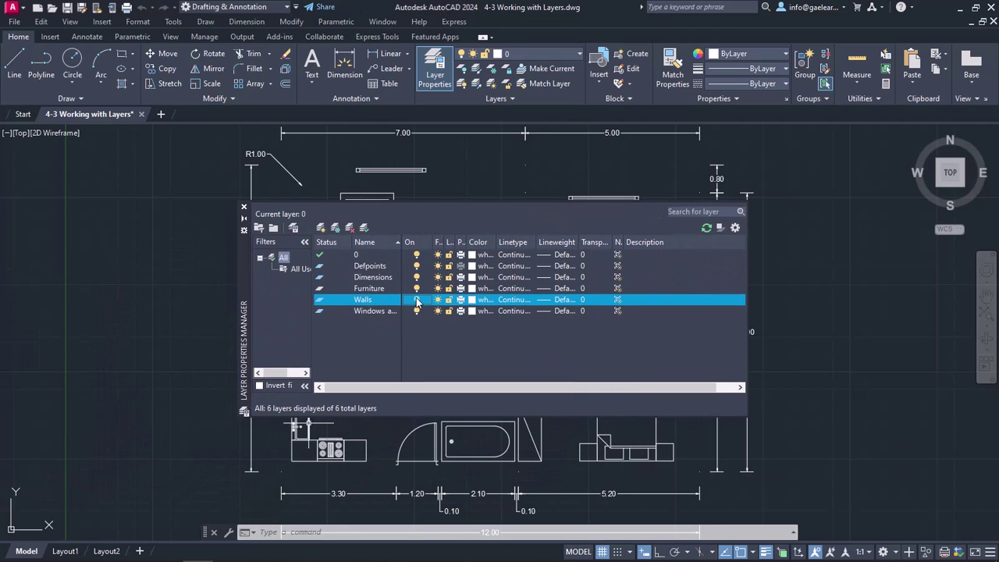
click(416, 301)
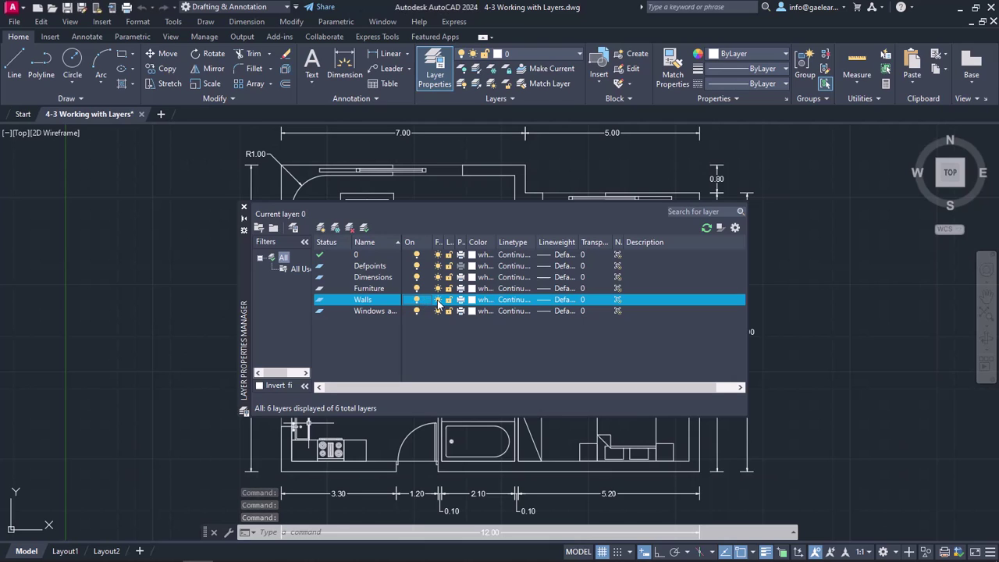
click(438, 301)
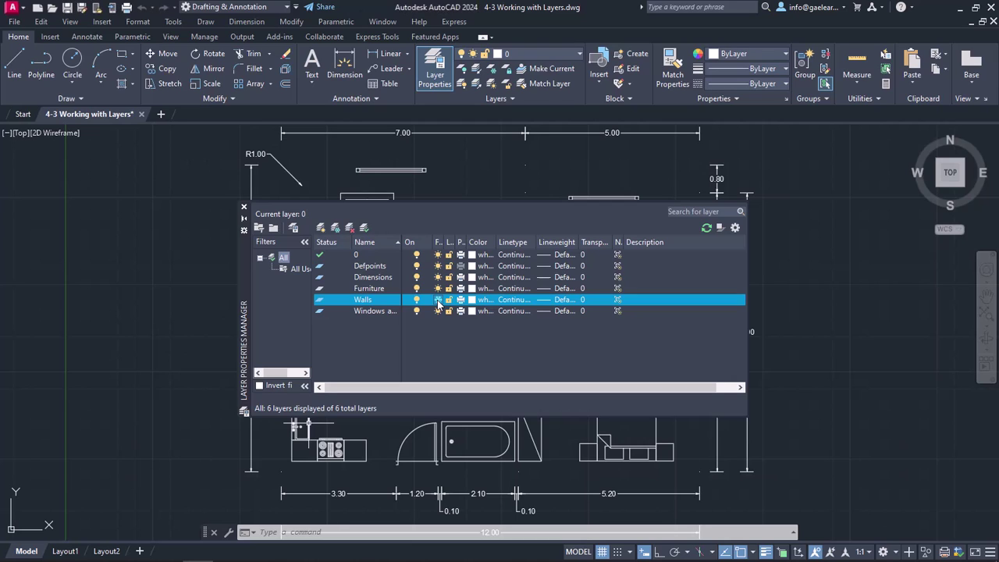
click(438, 300)
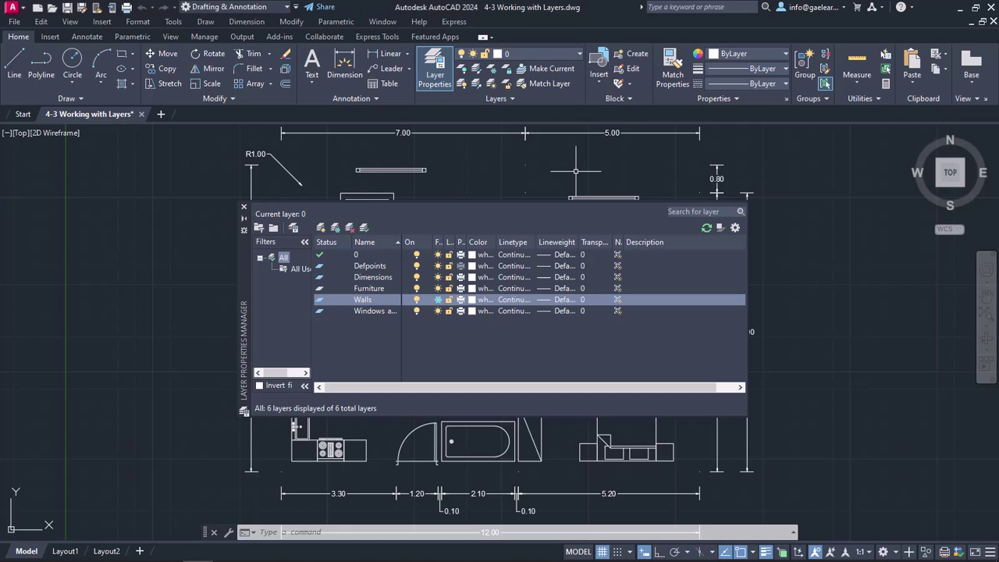
Thaw and lock the Walls layer, keeping it plottable after toggling plot off and on.
click(439, 303)
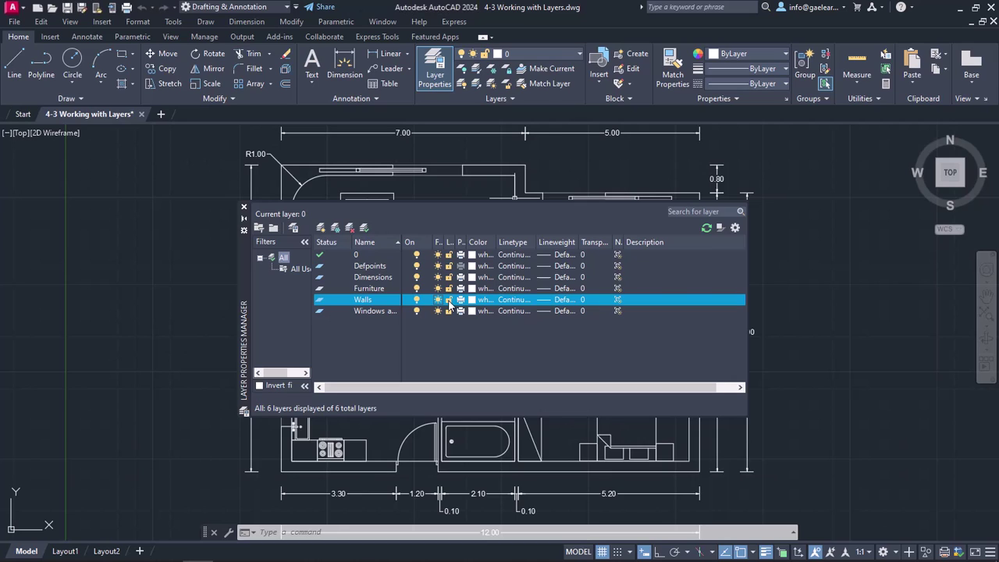
click(449, 301)
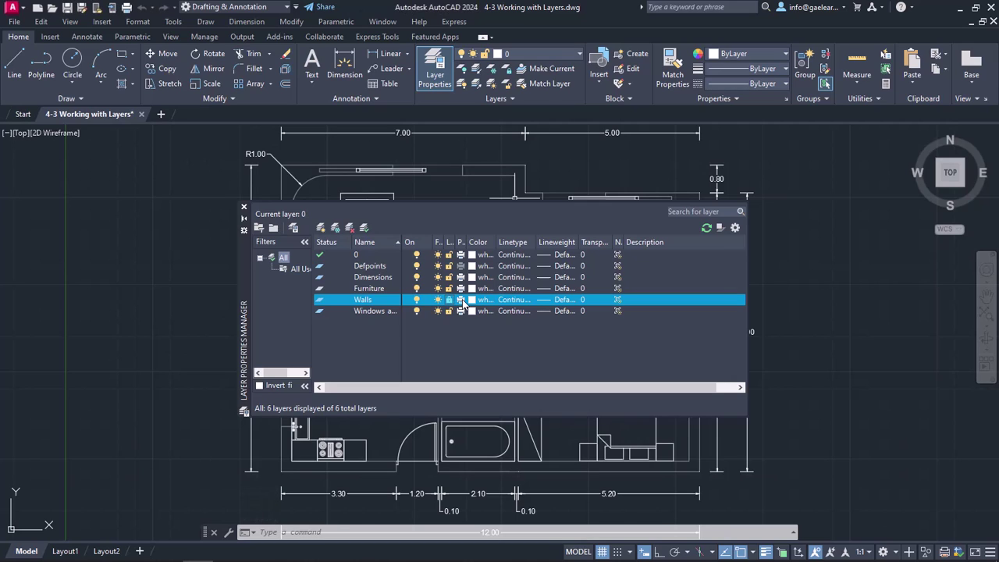
click(461, 301)
click(462, 302)
click(462, 303)
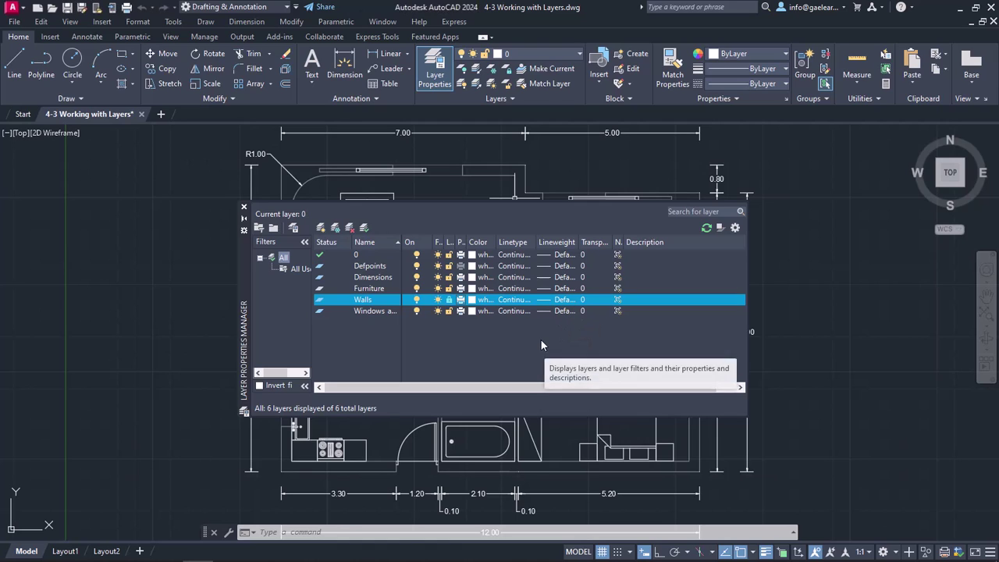
Set the Furniture layer to colour 35 and Dimensions to grey 253.
click(472, 288)
click(295, 248)
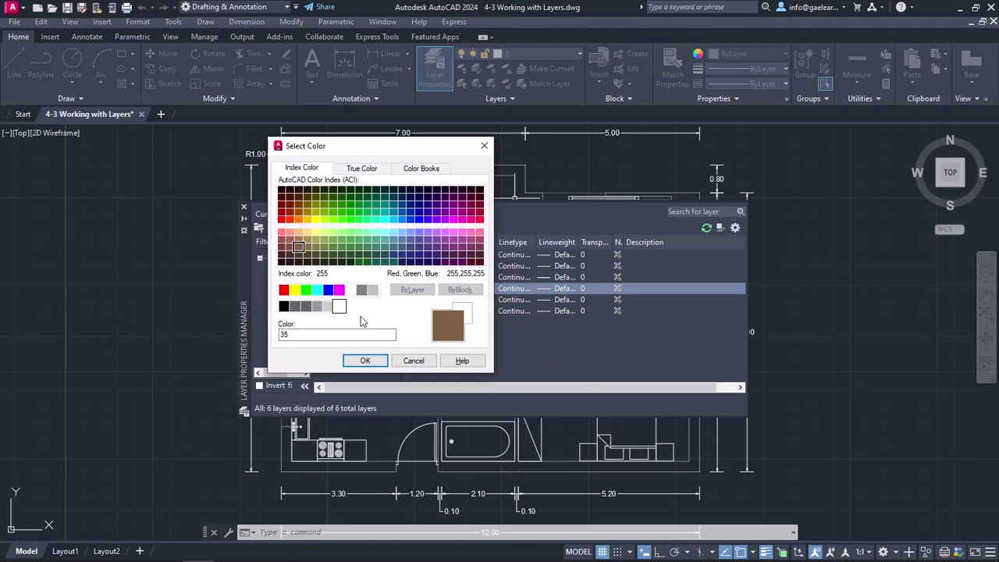
click(364, 360)
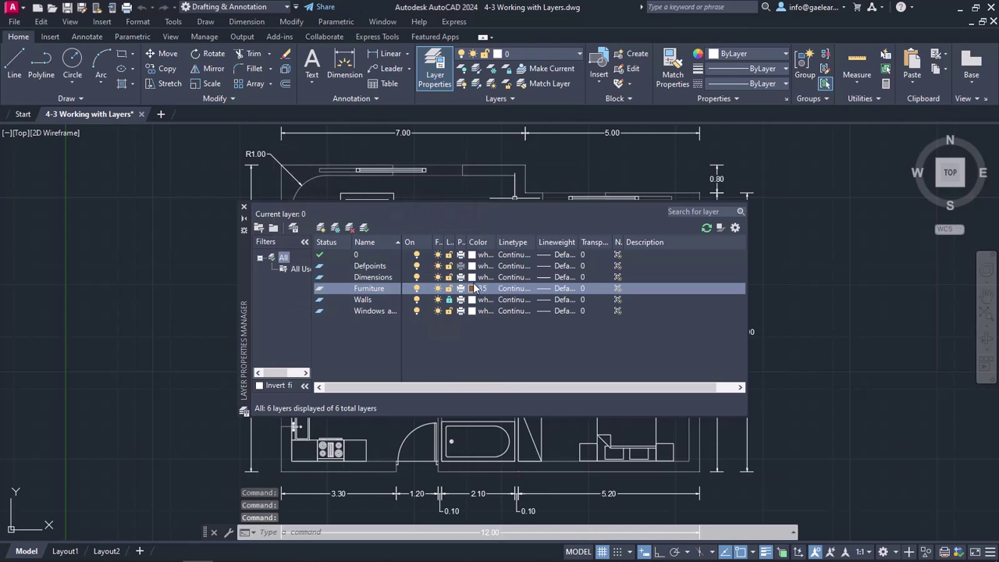
click(473, 277)
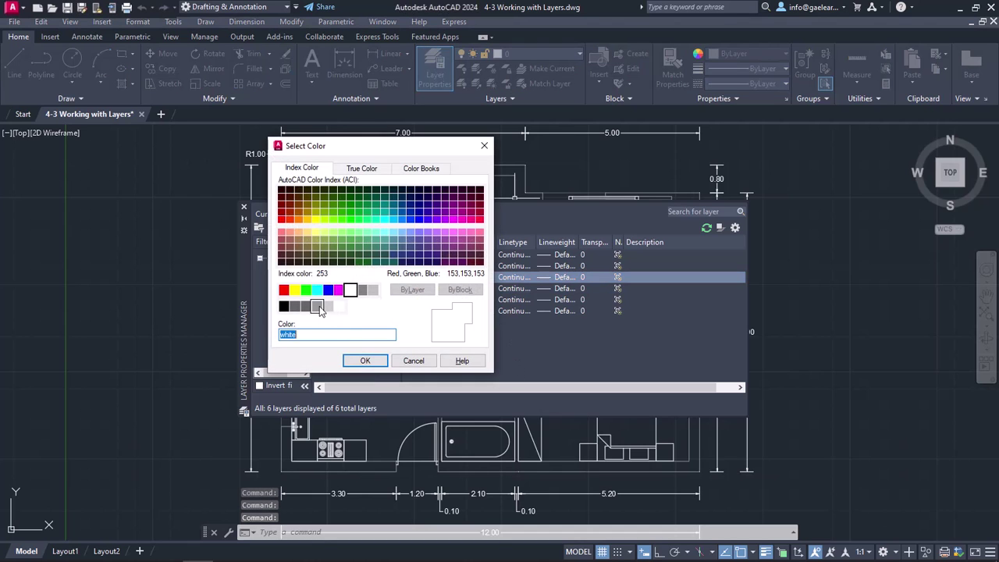
click(317, 306)
click(362, 360)
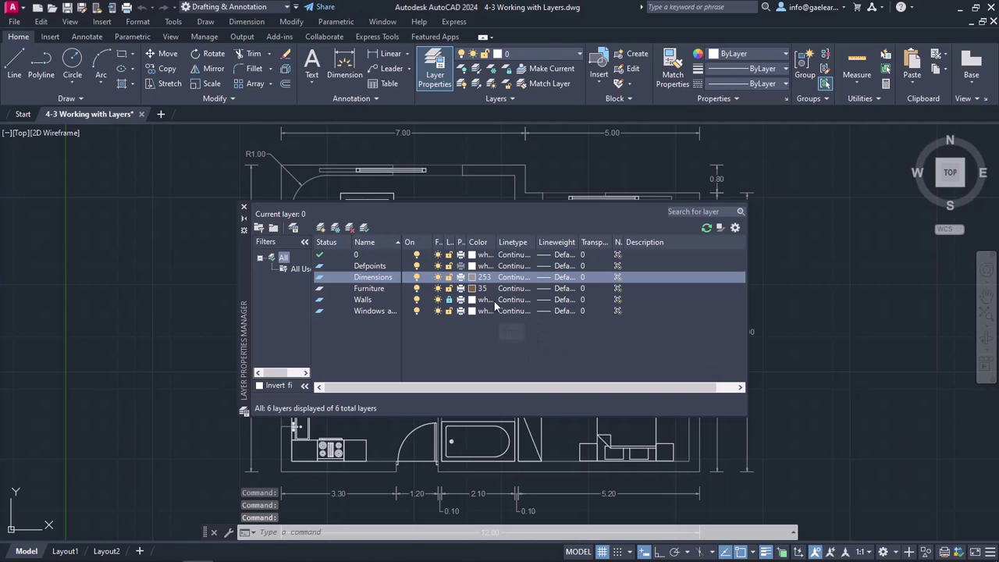
Give Walls a 0.30 mm lineweight and make Furniture the current layer.
click(556, 300)
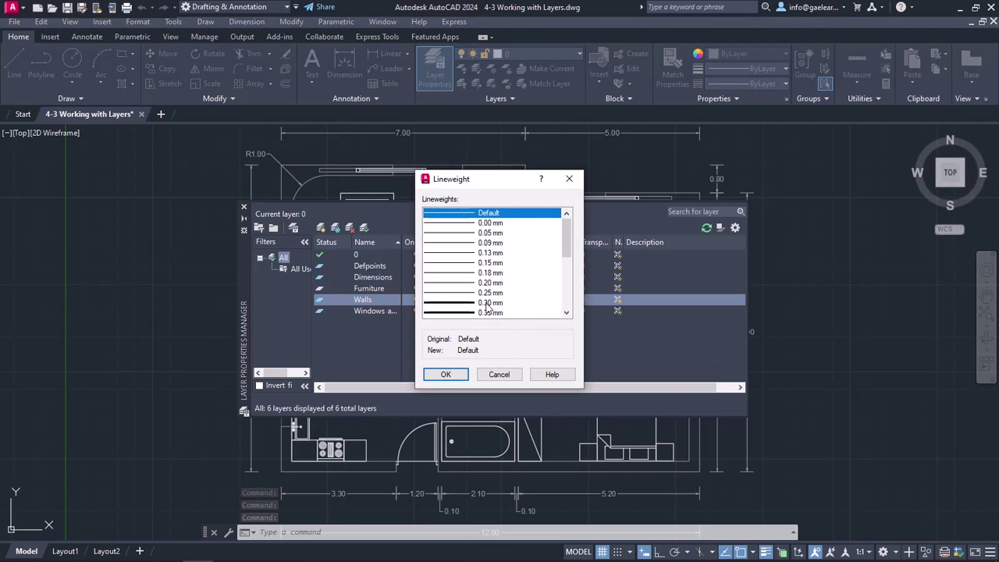
click(486, 303)
click(446, 374)
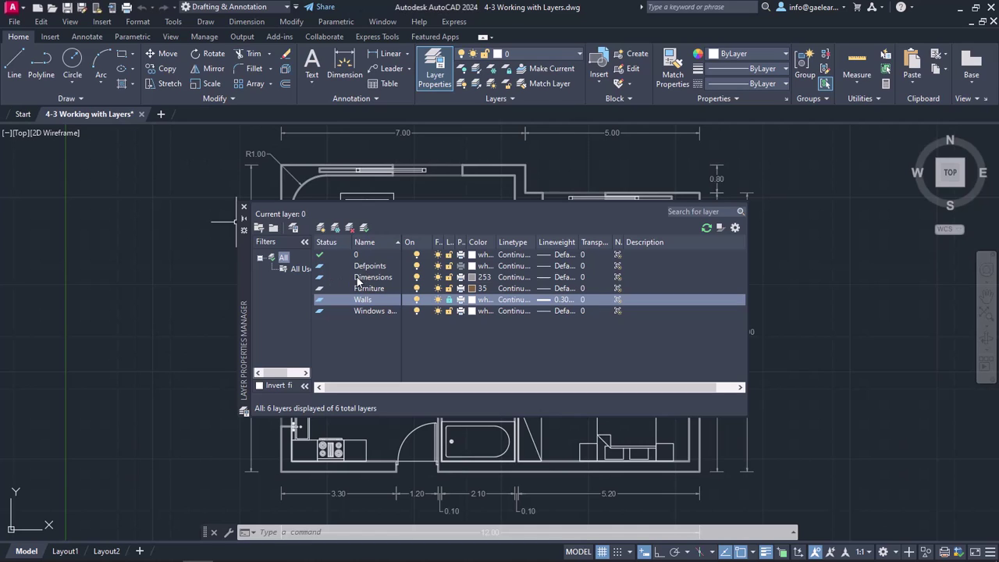
double_click(347, 287)
click(350, 277)
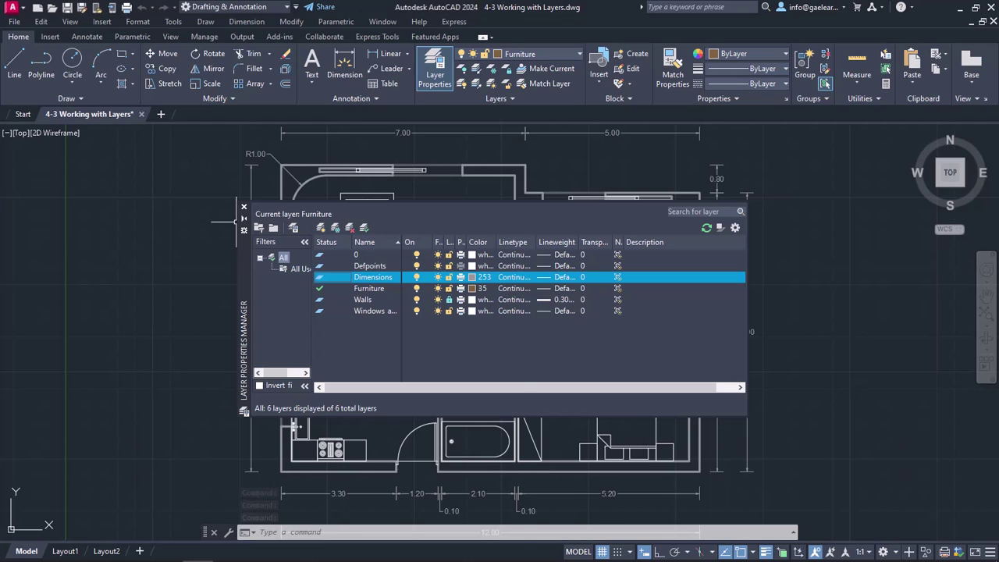
Set the Dimensions layer as current, replacing Furniture.
right_click(337, 279)
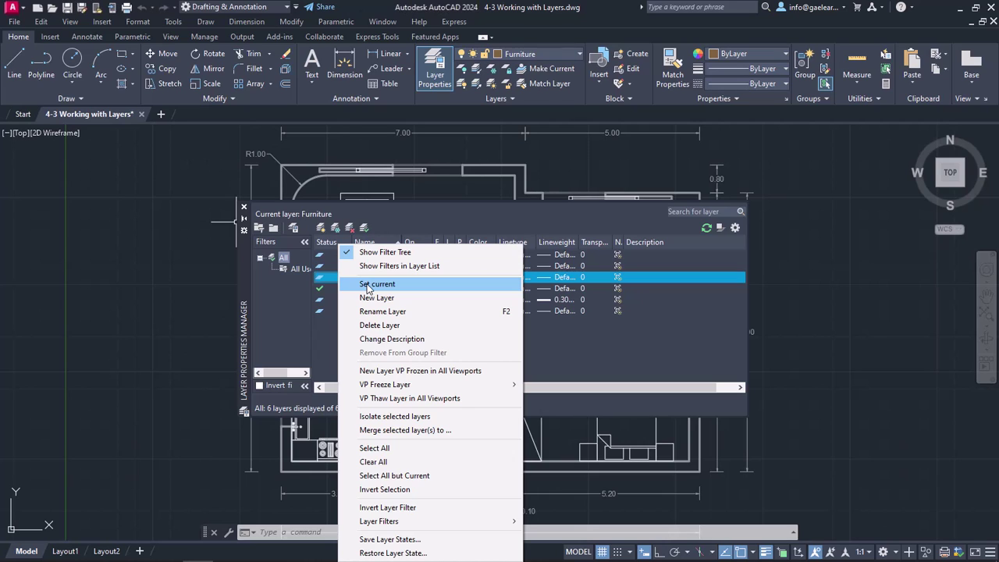
click(326, 327)
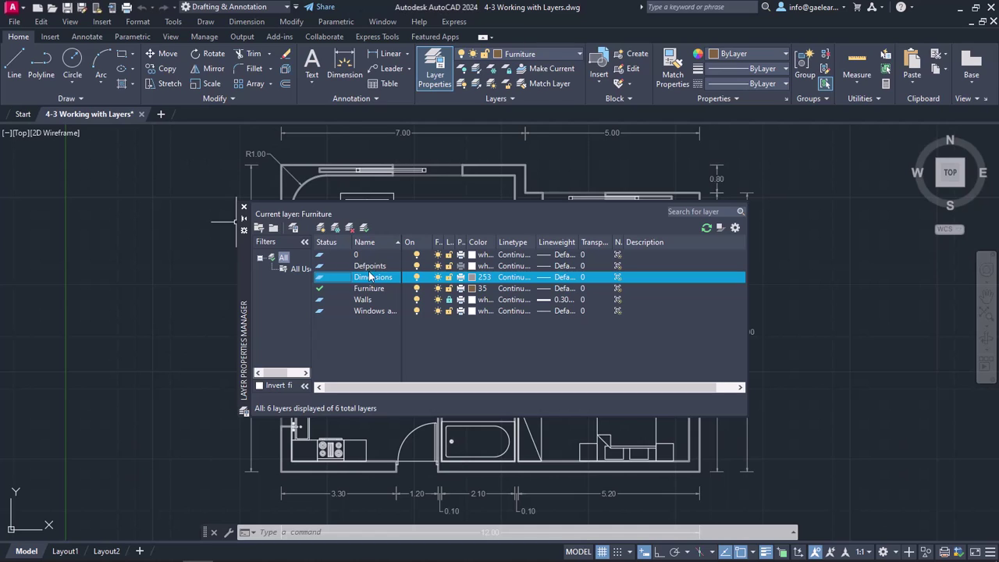
click(364, 227)
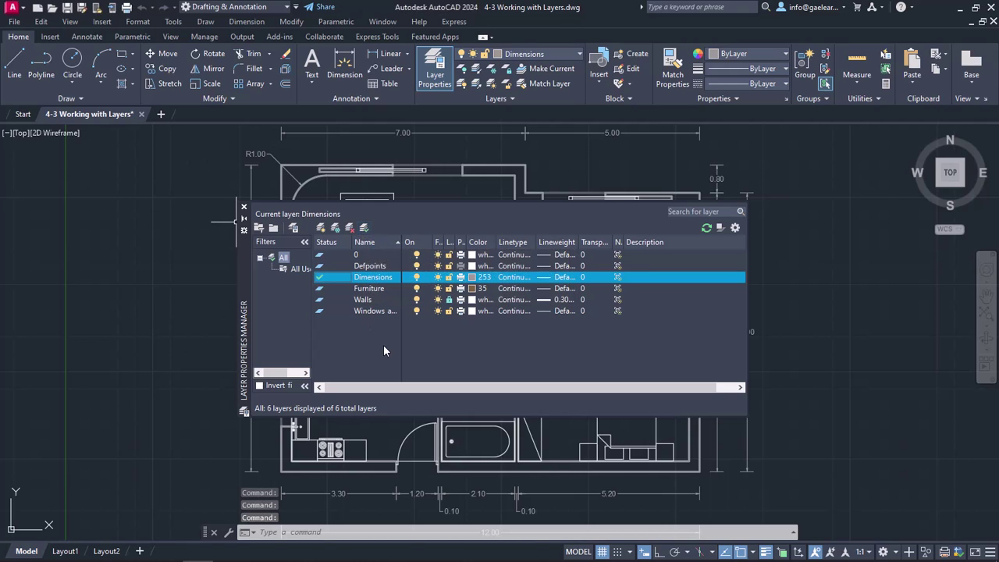
Close the layer manager and select the bed block in the lower-right bedroom.
click(244, 210)
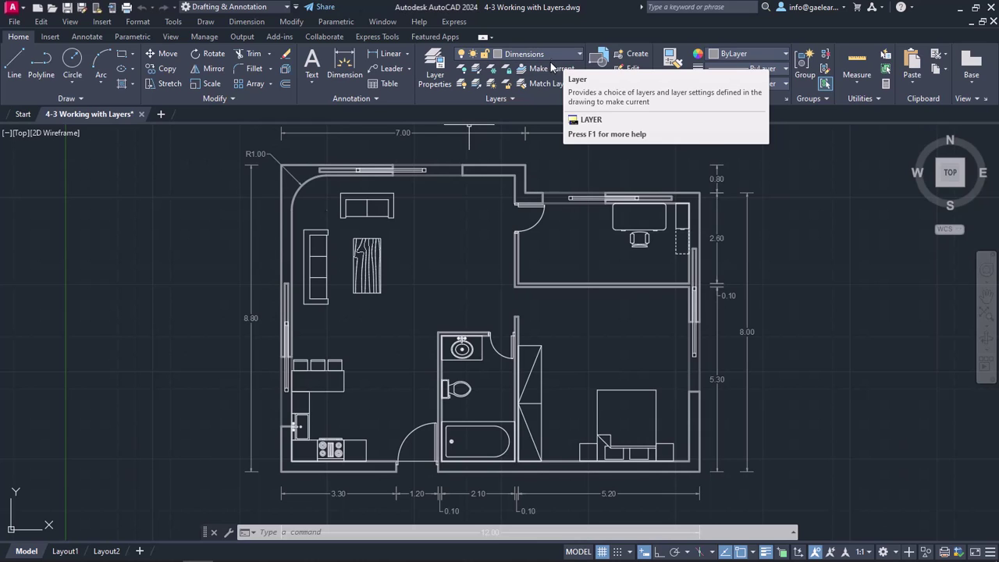
click(609, 387)
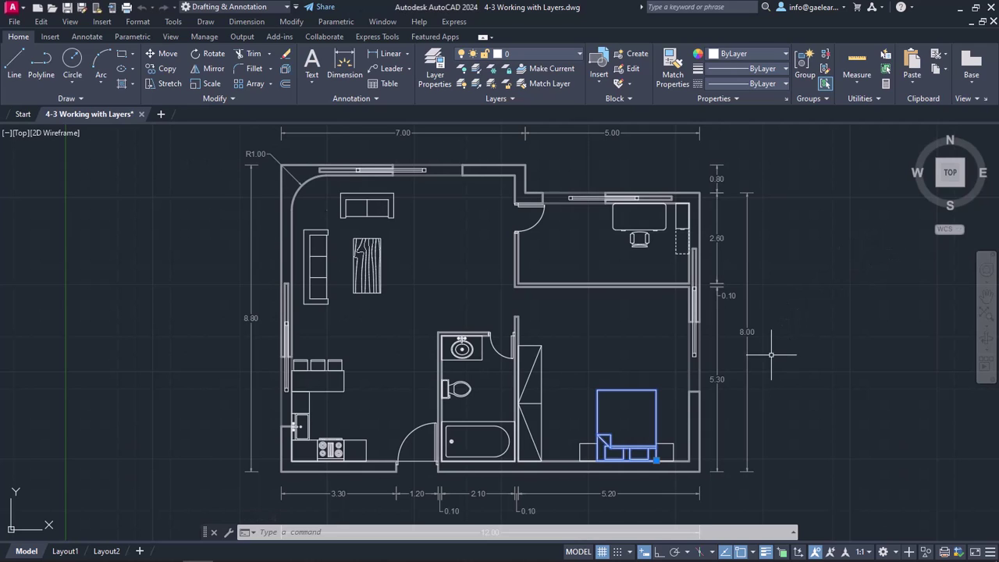
Select the wardrobe, desk, bathroom fixtures, living and kitchen furniture, excluding the radius dimension.
click(664, 370)
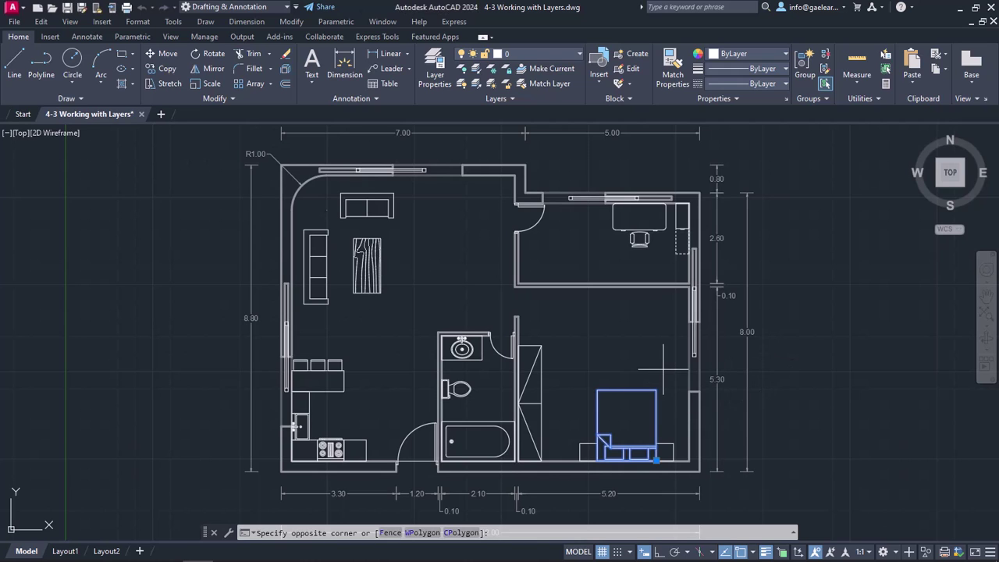
click(526, 449)
click(668, 217)
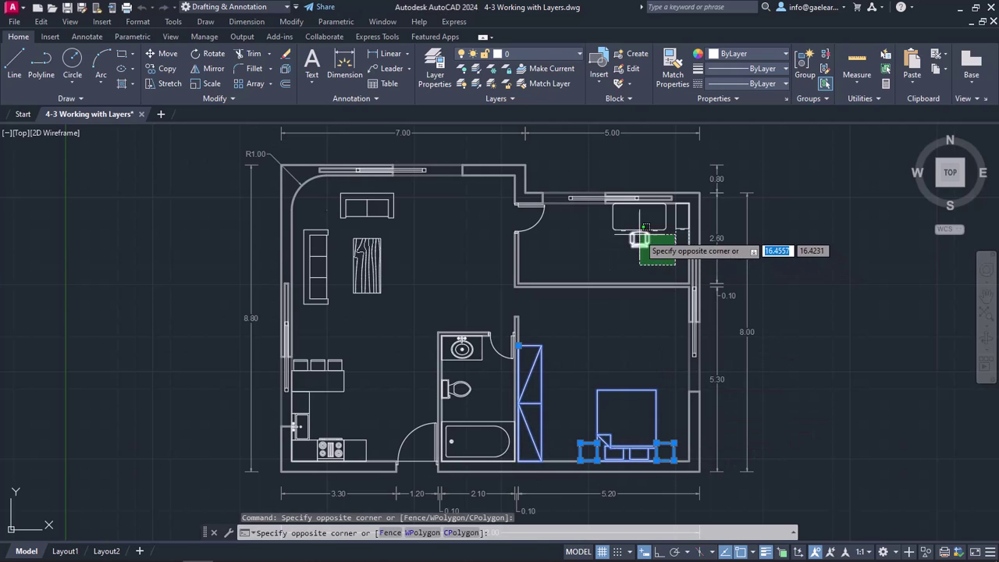
click(629, 245)
click(688, 215)
click(676, 252)
click(493, 355)
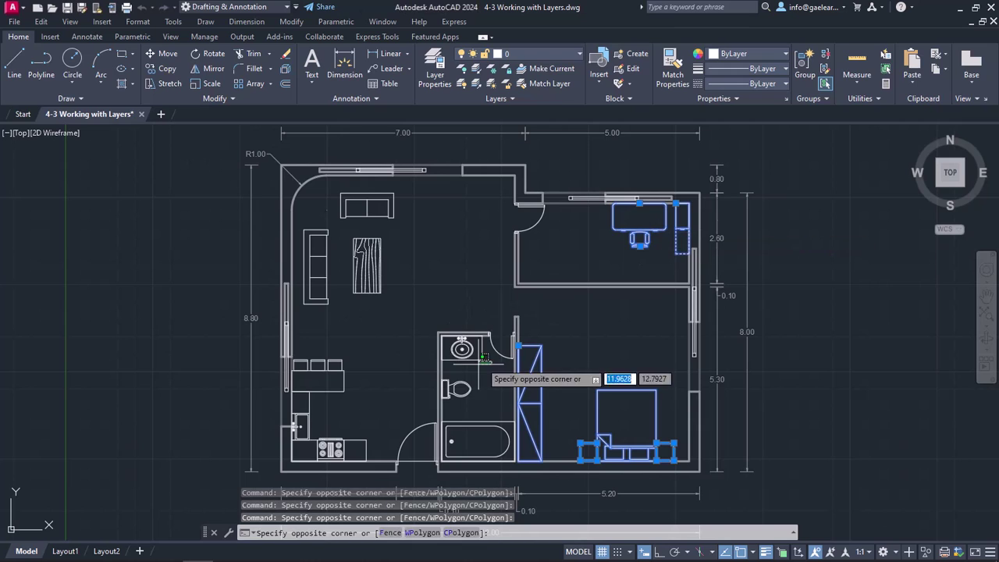
click(441, 455)
click(404, 196)
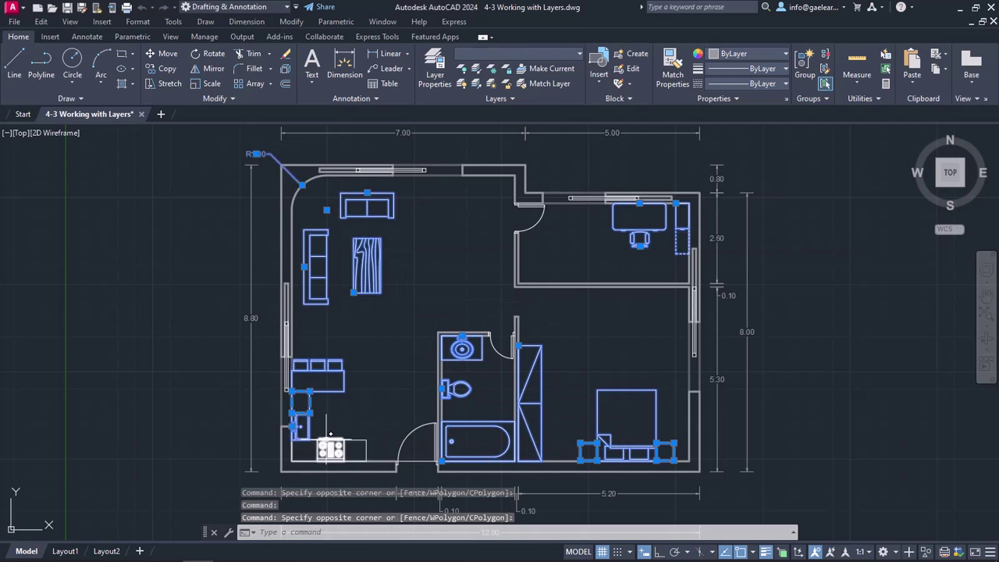
drag(367, 427, 319, 448)
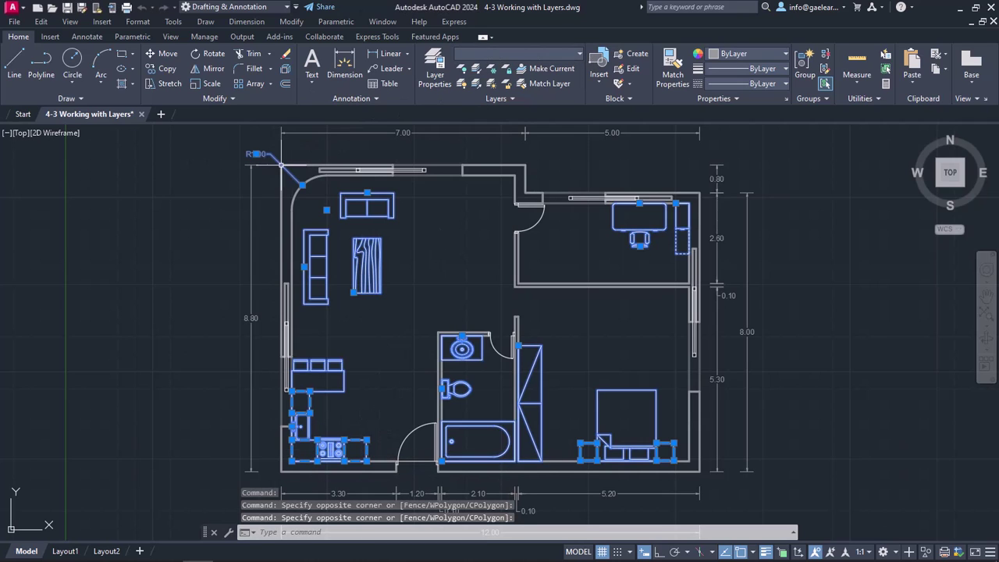
shift+click(281, 166)
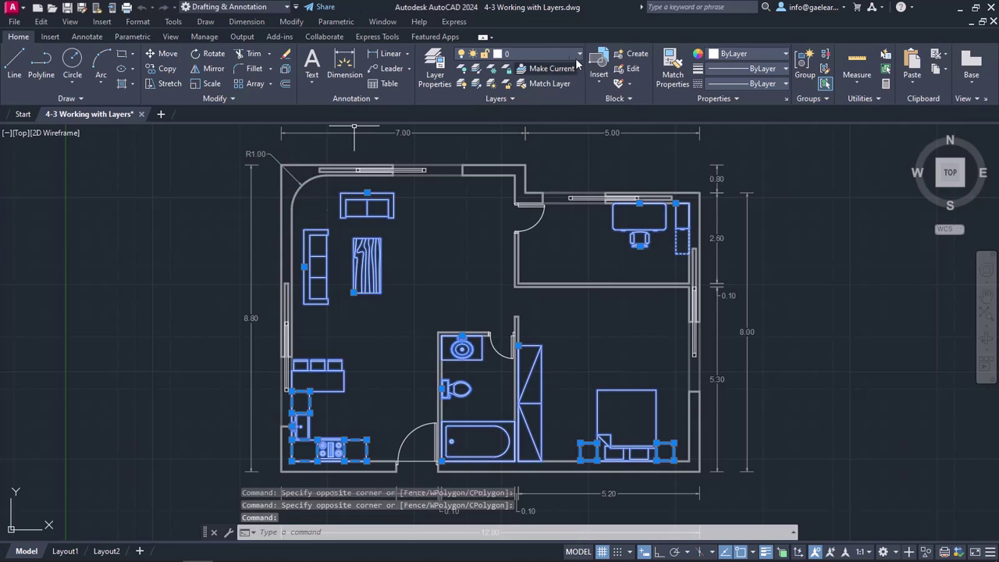
Move the selected furniture onto the orange Furniture layer and clear the selection.
click(540, 51)
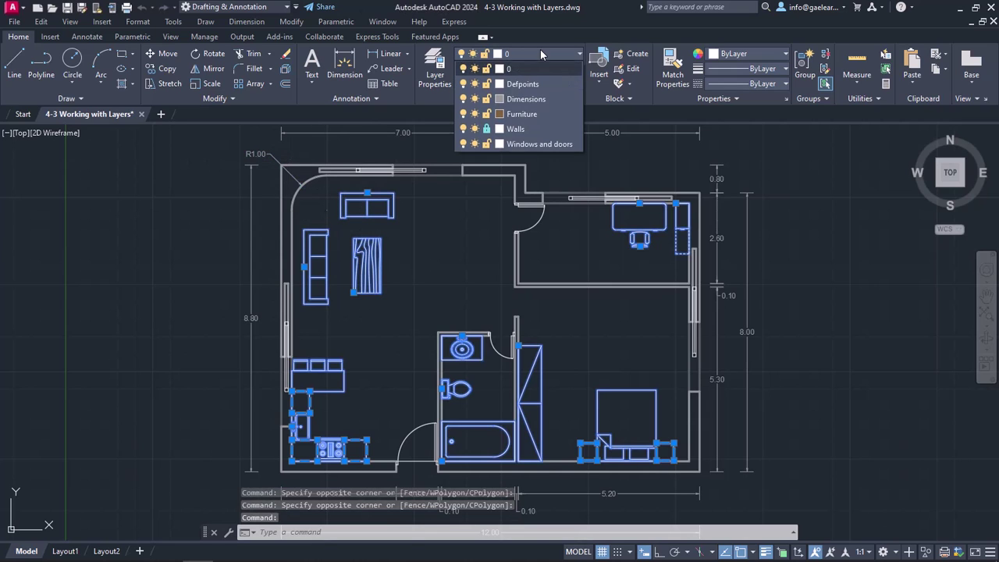
click(533, 114)
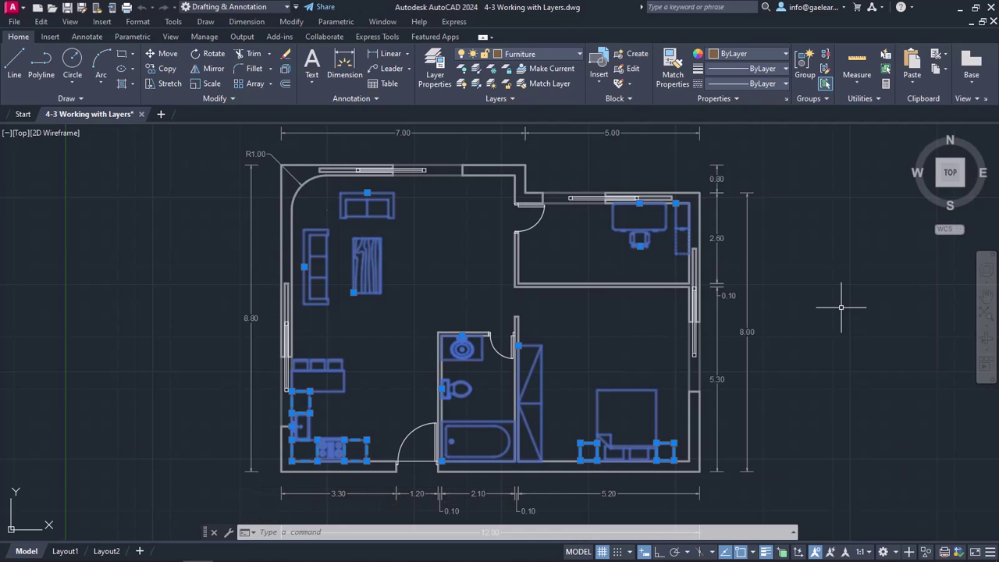
key(Escape)
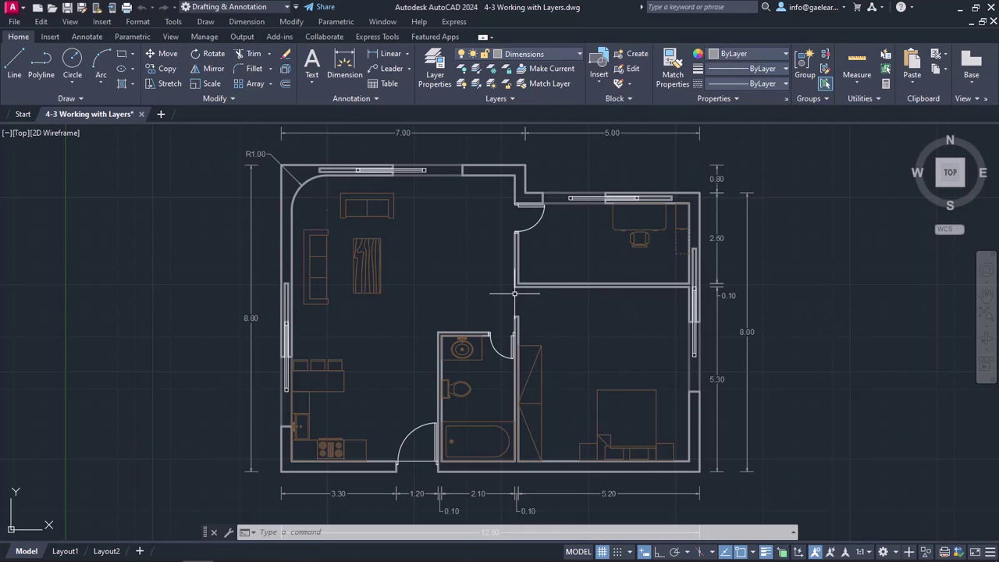
Zoom into the upper rooms and make Windows and doors the current layer.
key(Escape)
key(Escape)
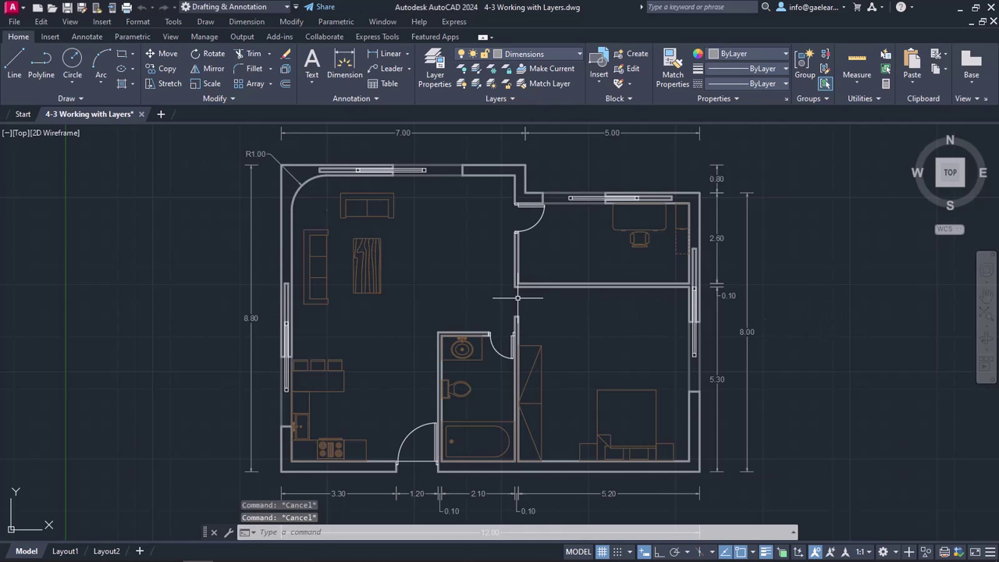
scroll(517, 297, up, 2)
middle_drag(520, 297, 513, 344)
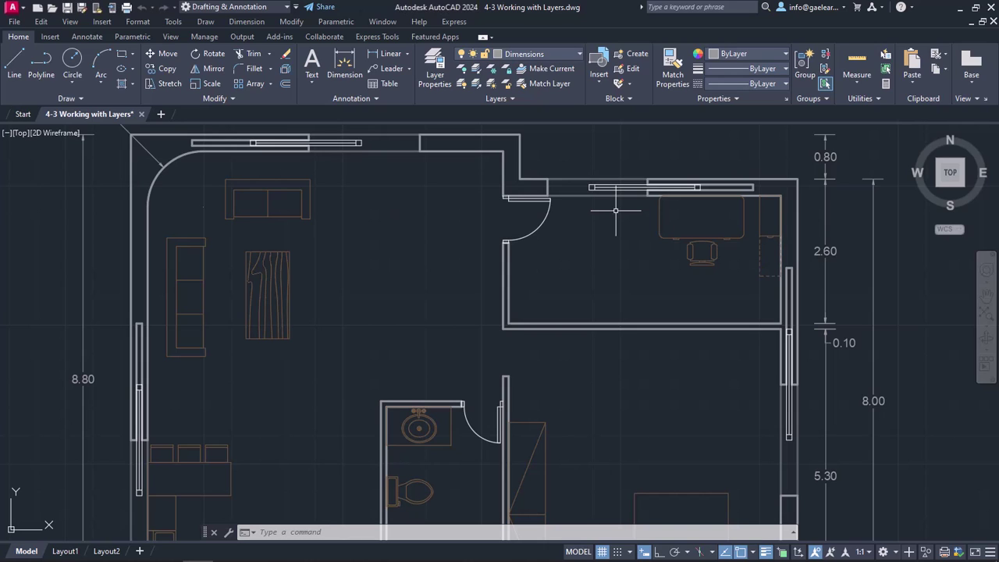
click(576, 54)
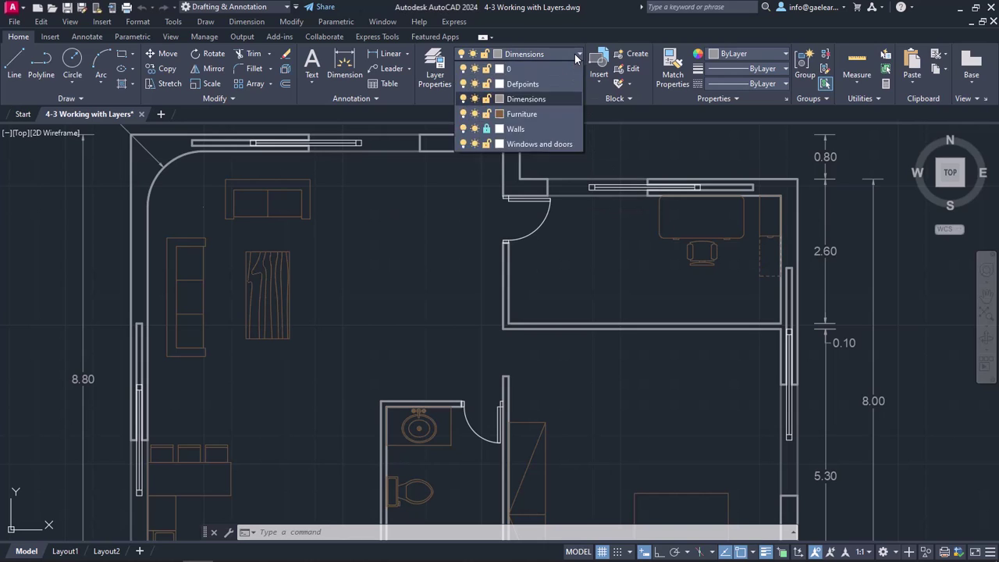
click(547, 145)
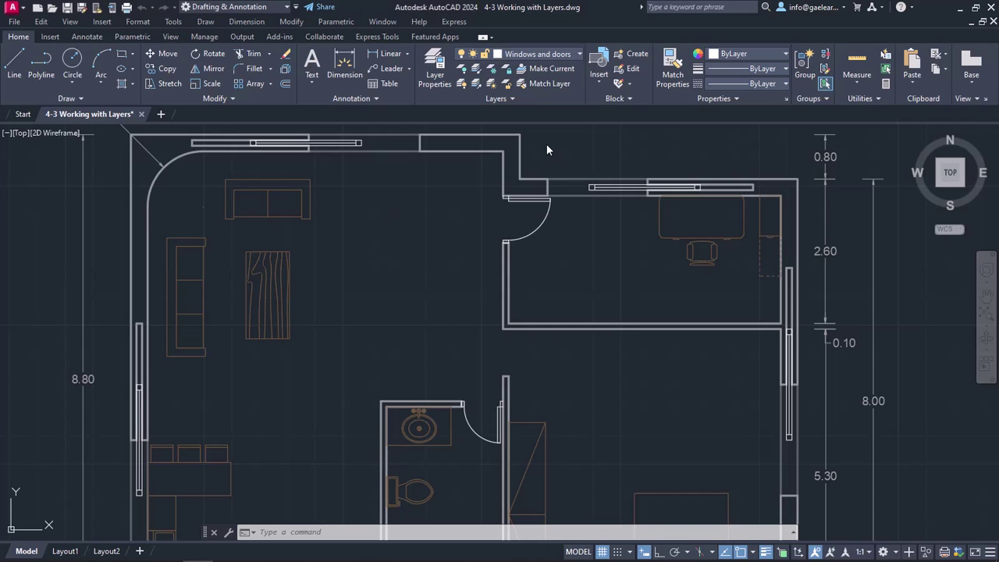
Copy the study's door from its corner down, perpendicular onto the bedroom wall opening below.
click(486, 197)
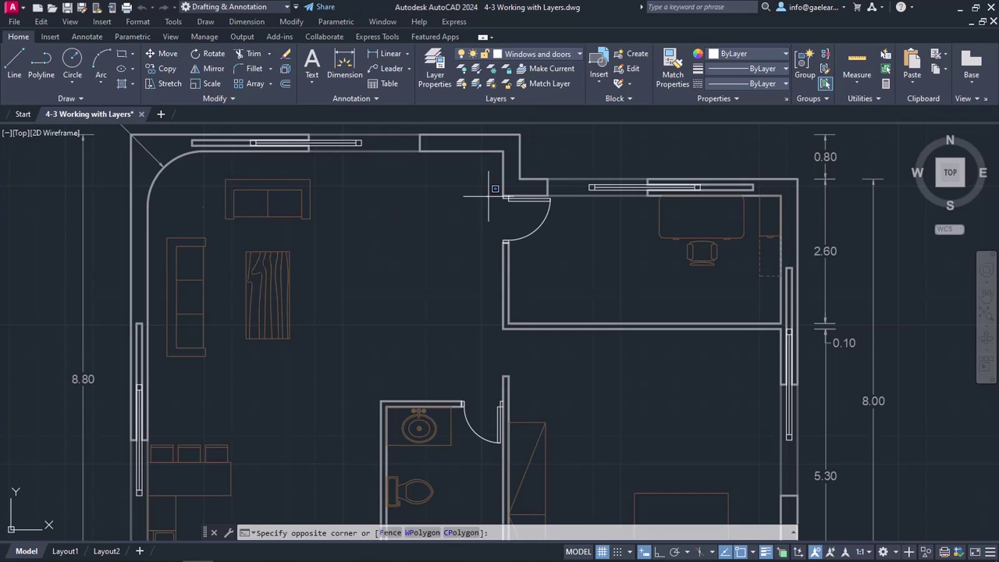
click(561, 239)
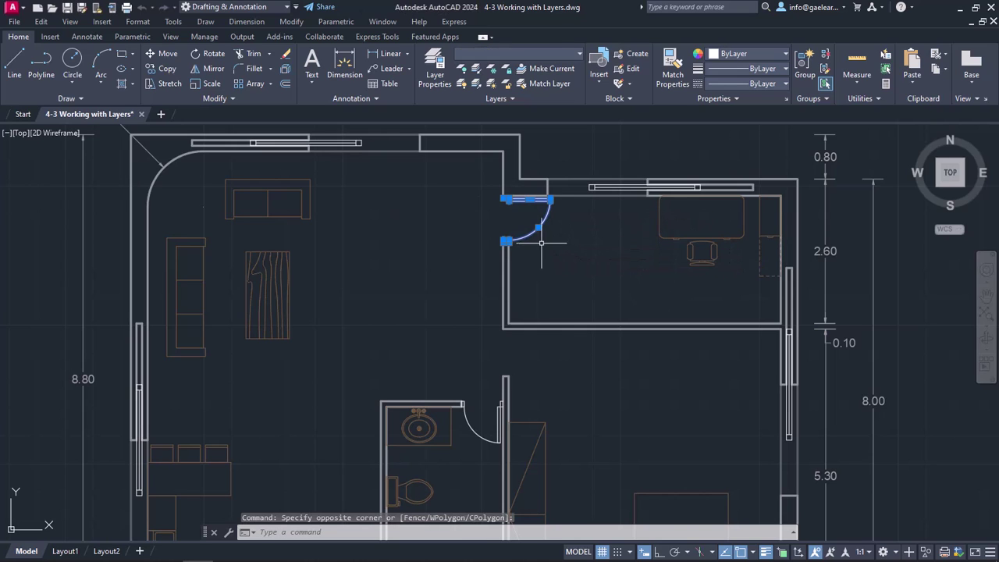
click(162, 69)
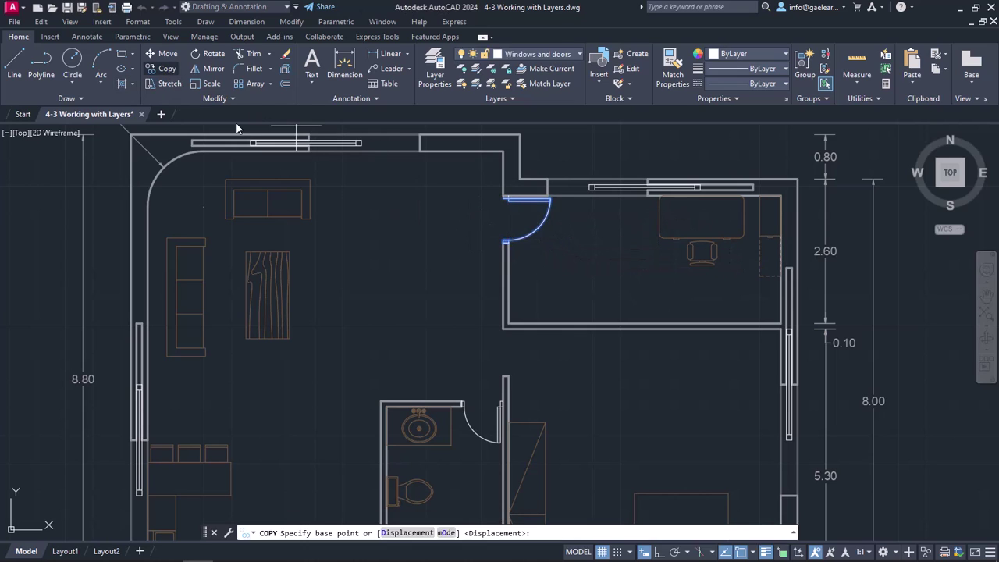
click(508, 197)
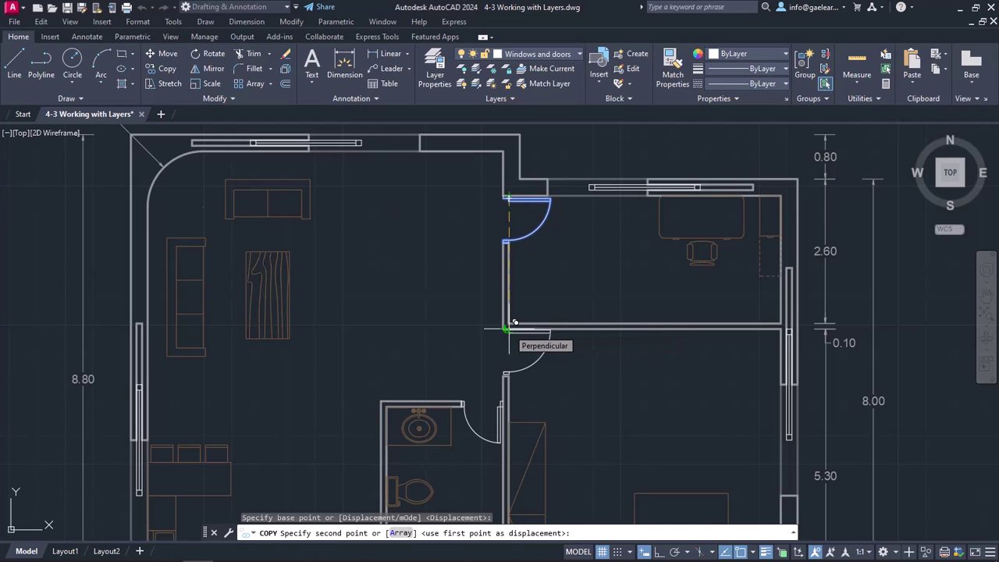
click(508, 328)
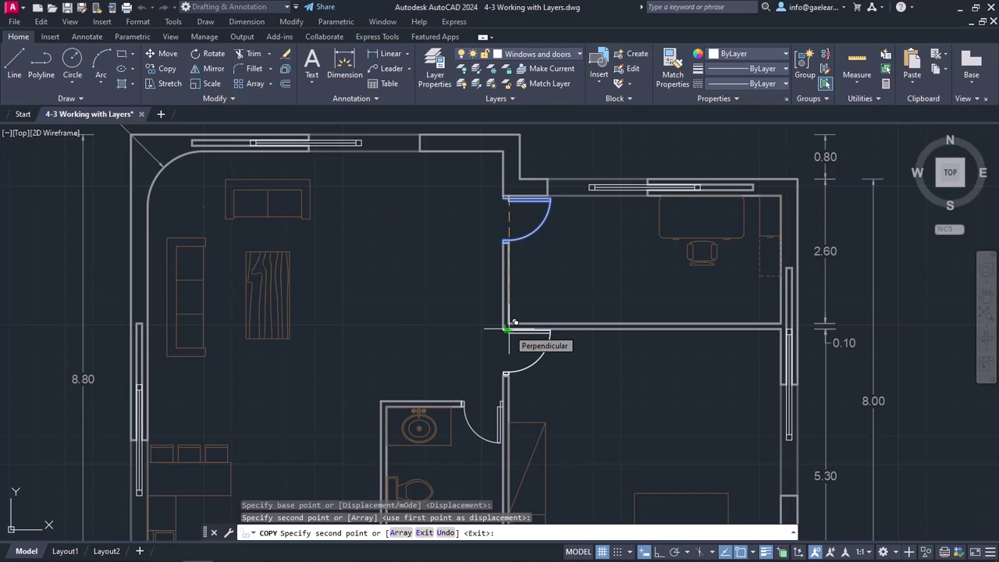
key(Escape)
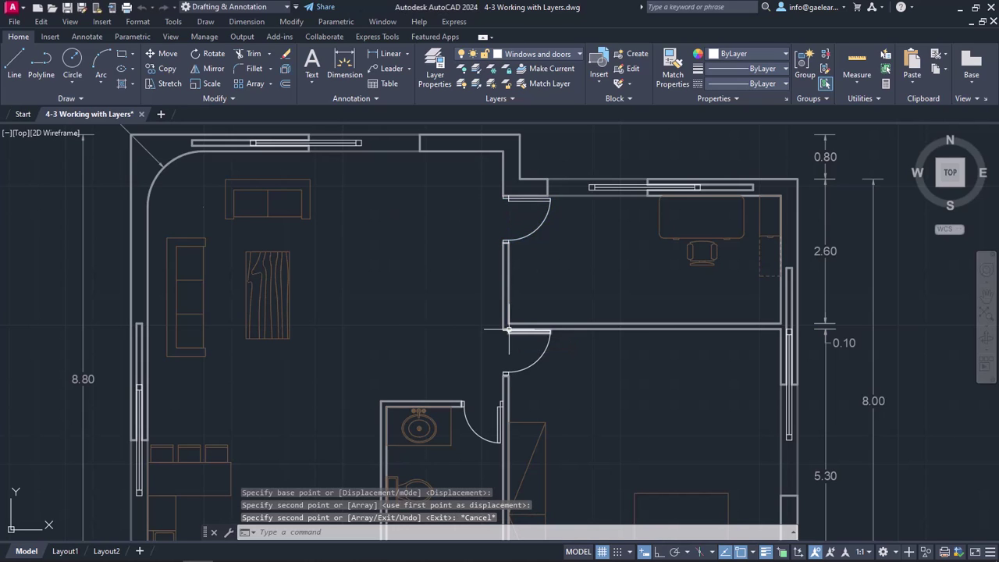
scroll(508, 329, down, 6)
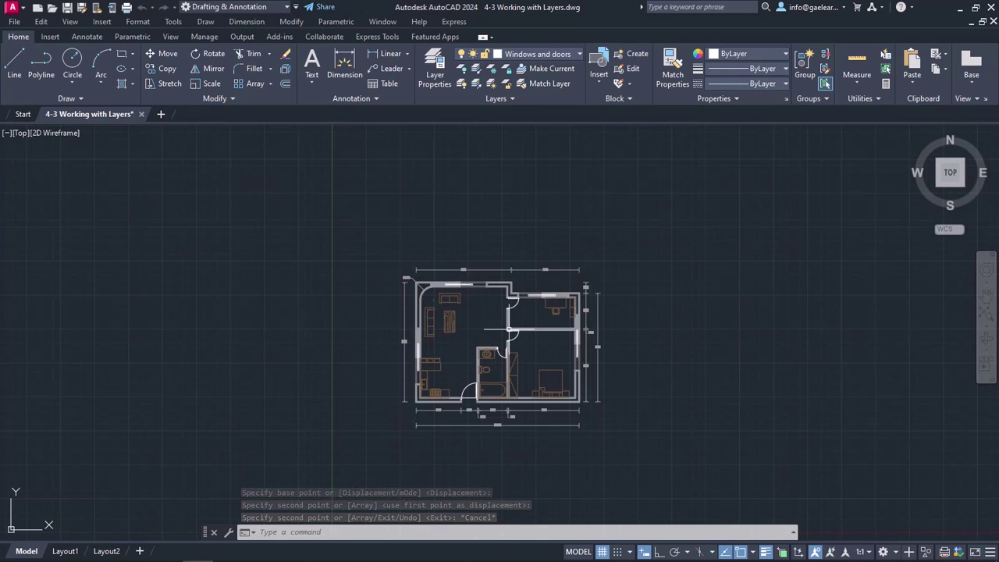
scroll(508, 330, up, 2)
scroll(508, 329, up, 2)
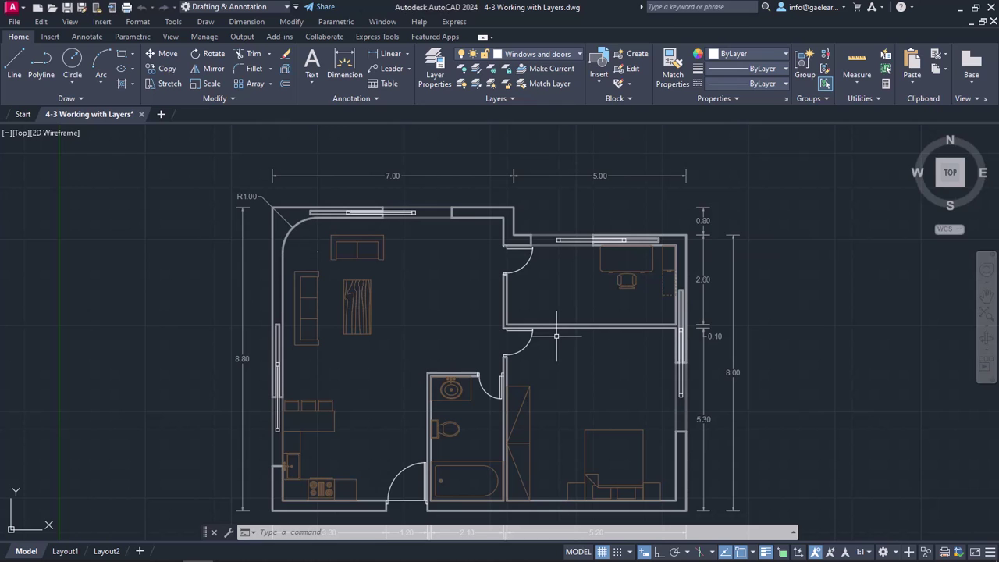
middle_drag(557, 335, 563, 308)
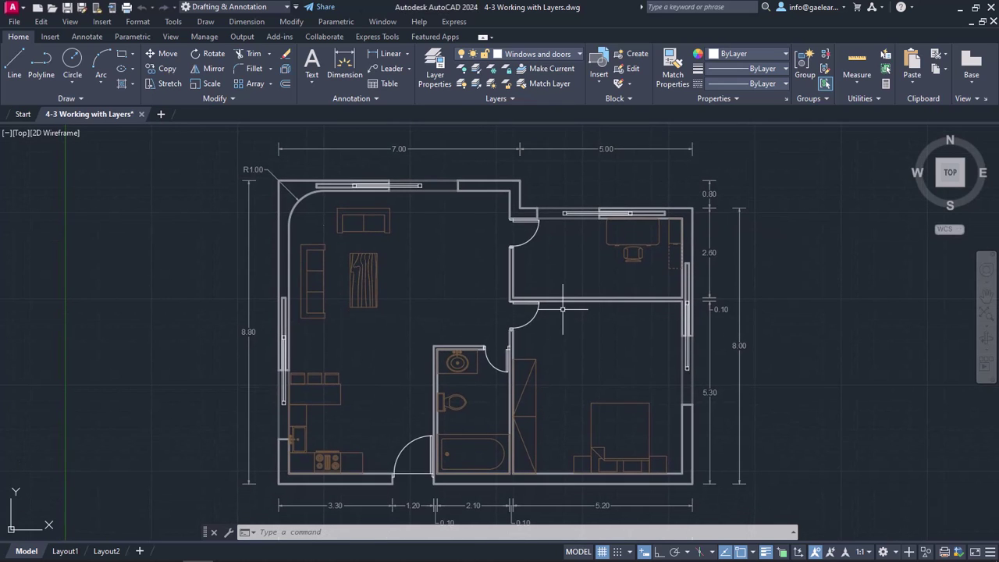